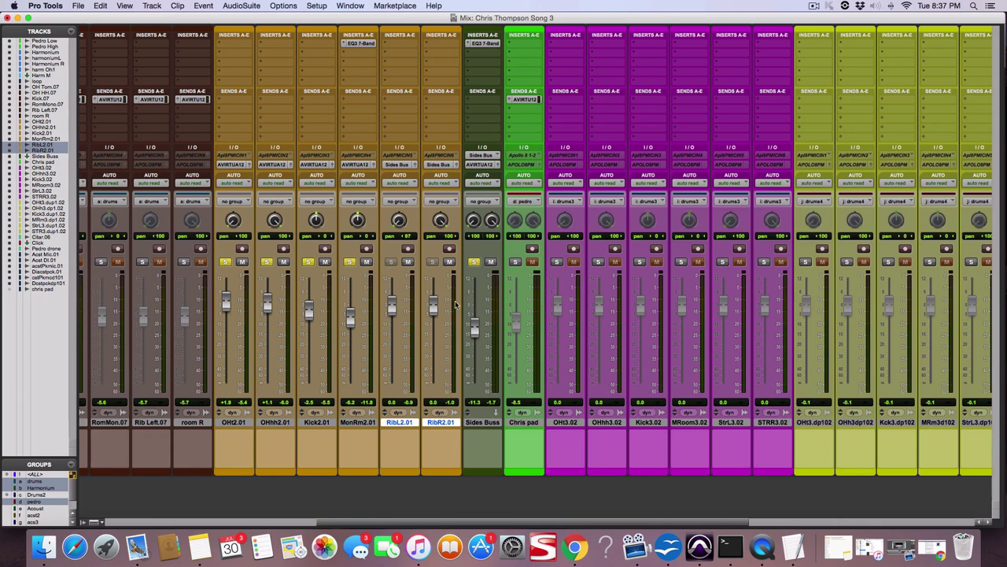
# Step: Review the MonRm2.01 and Sides Buss EQ3 settings, then raise the Sides Buss from -11.3 to -4.9 dB
pyautogui.click(356, 44)
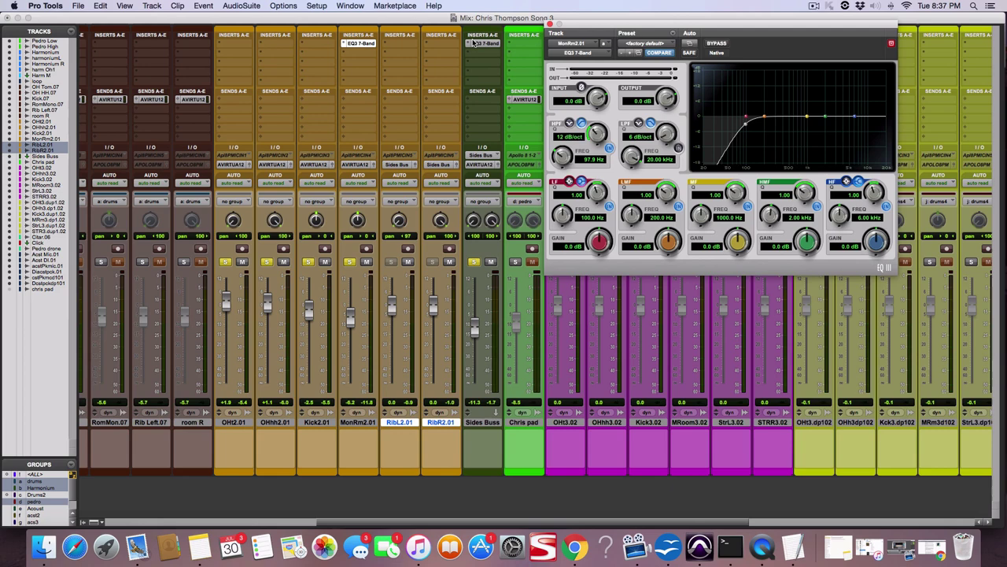
pyautogui.click(549, 24)
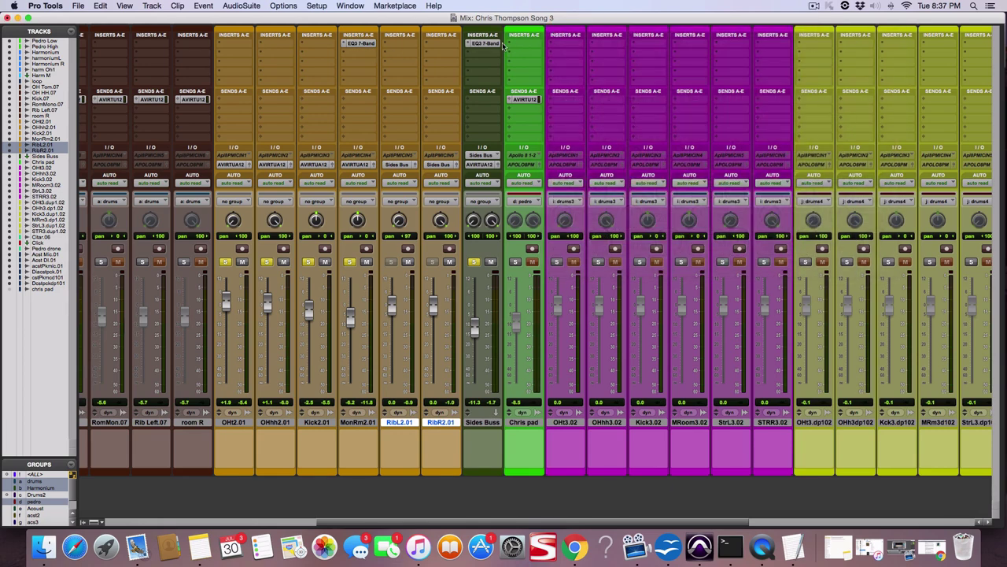
pyautogui.click(488, 43)
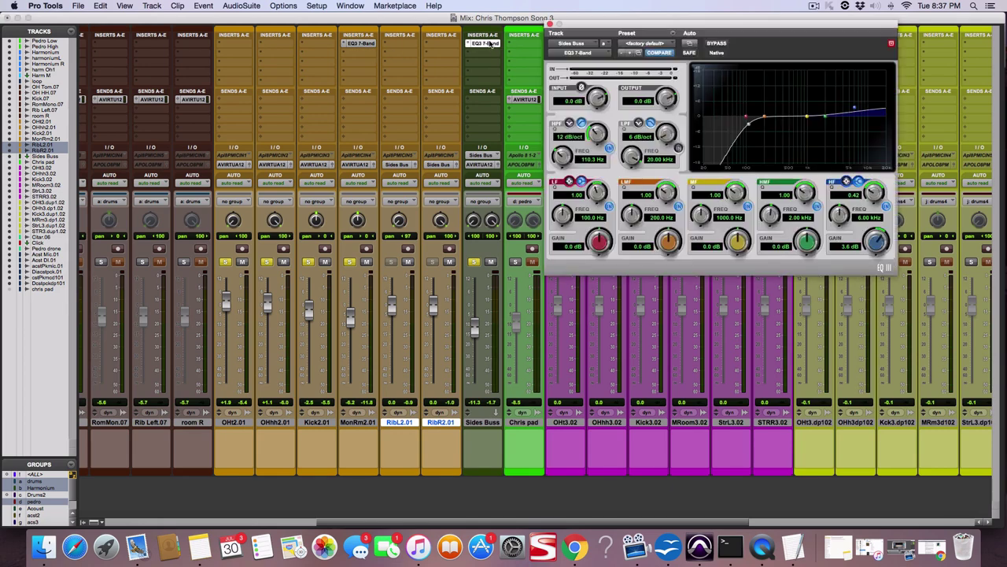
pyautogui.click(550, 24)
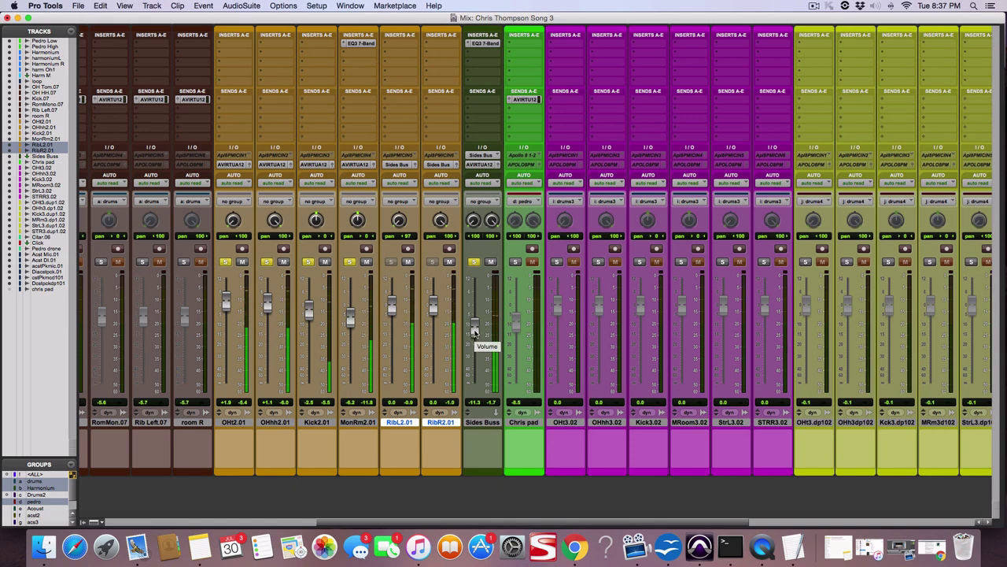
pyautogui.moveTo(475, 332)
pyautogui.mouseDown()
pyautogui.moveTo(475, 315)
pyautogui.moveTo(478, 387)
pyautogui.moveTo(478, 319)
pyautogui.mouseUp()
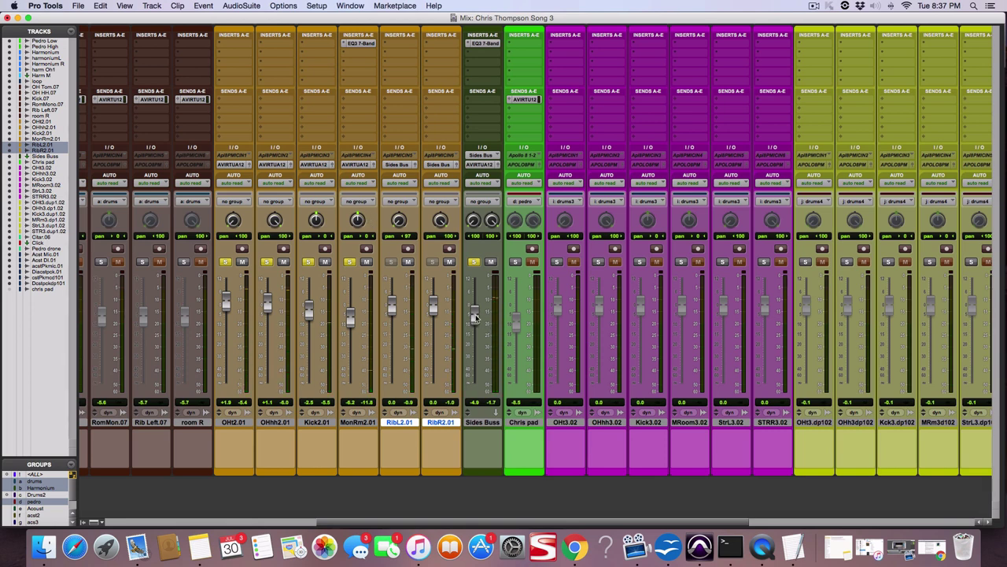
# Step: Lower the Sides Buss to -6.8 dB and unsolo Kick2, OHhh2, OHt2, Sides Buss and MonRm2 while playing
pyautogui.moveTo(475, 317); pyautogui.dragTo(469, 322)
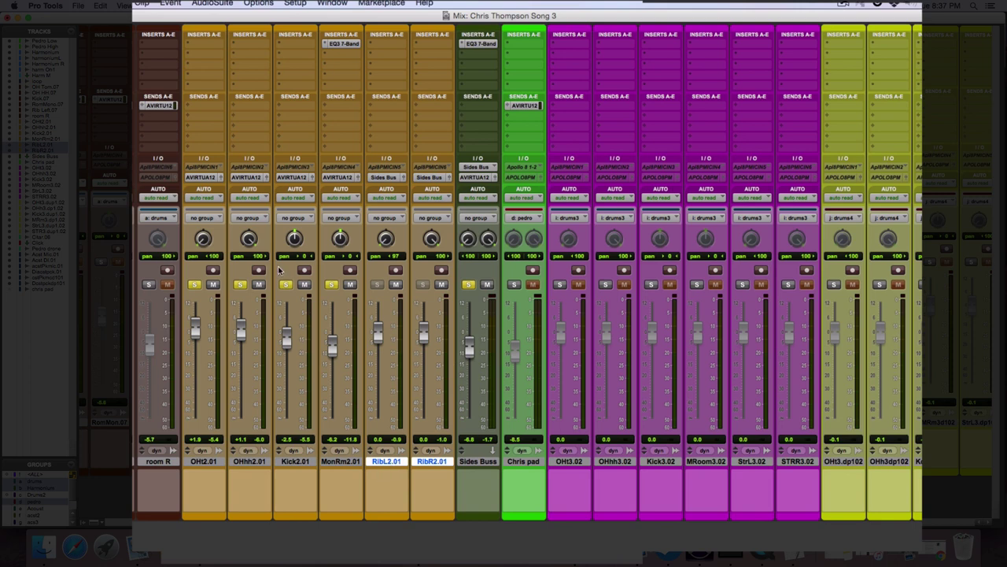
pyautogui.click(286, 285)
pyautogui.click(240, 284)
pyautogui.click(195, 284)
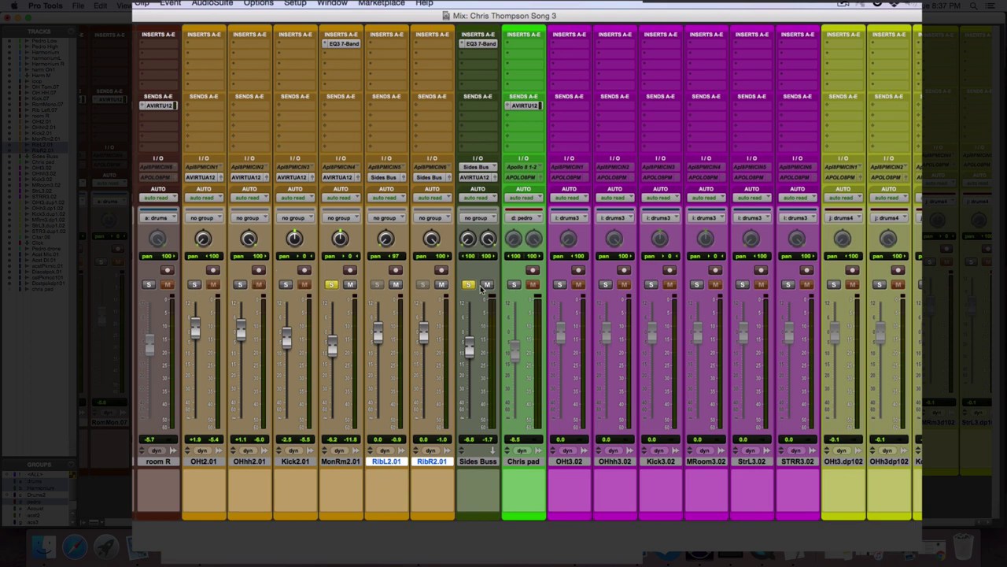
pyautogui.click(470, 285)
pyautogui.press('space')
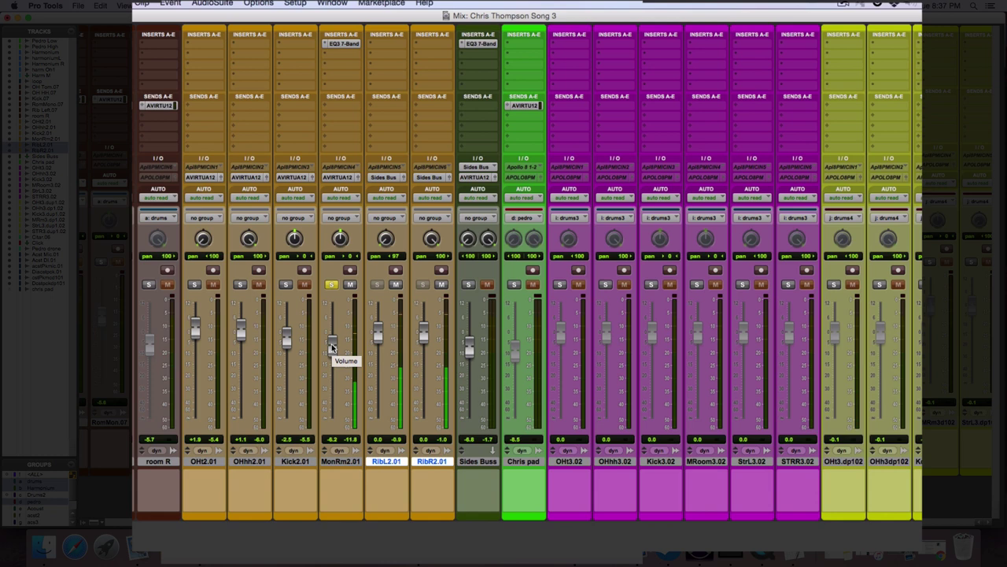
pyautogui.click(331, 284)
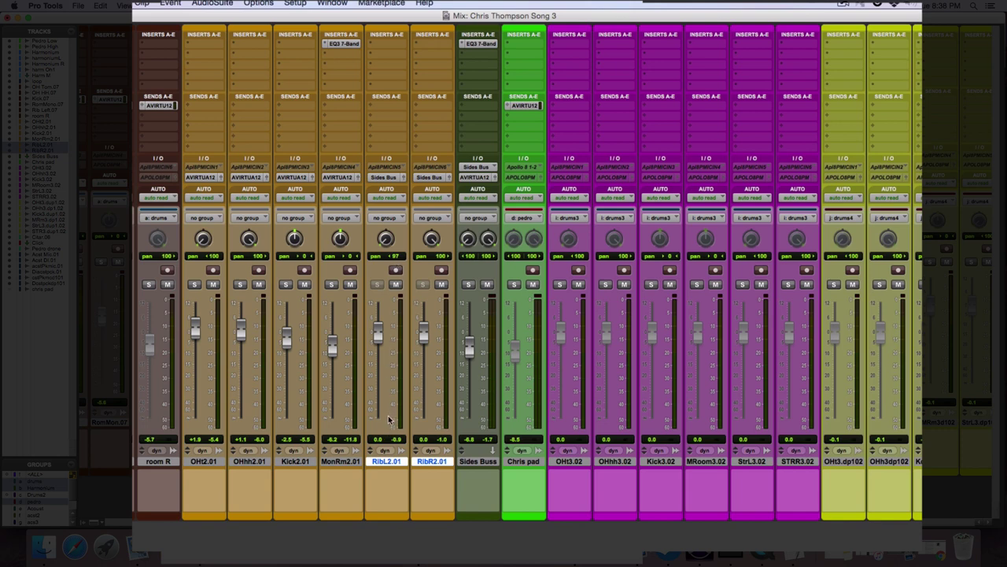
# Step: Set the RibL2.01 and RibR2.01 inputs to interface Mic 2 (Mono)
pyautogui.click(394, 168)
pyautogui.moveTo(402, 190)
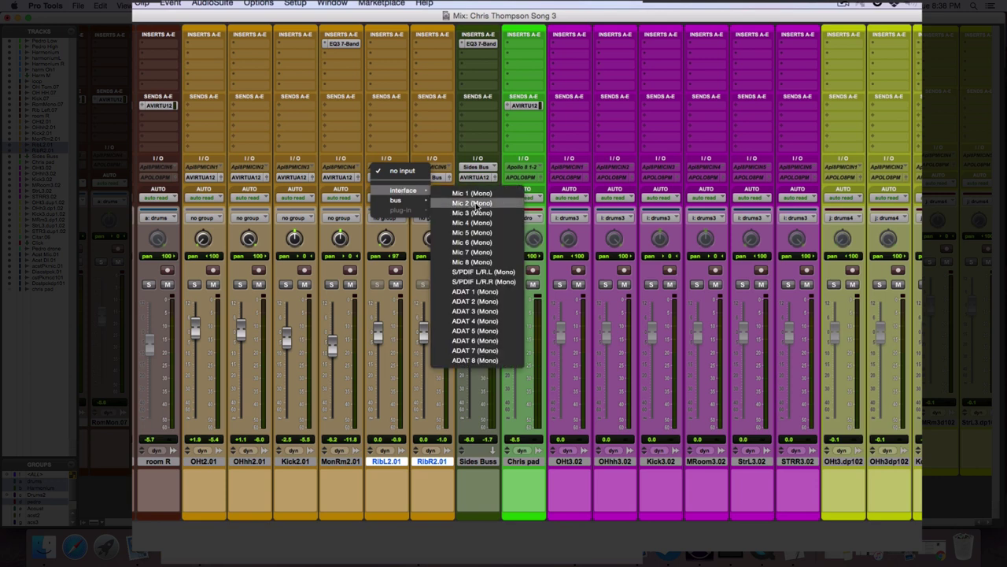
pyautogui.click(472, 203)
pyautogui.click(432, 168)
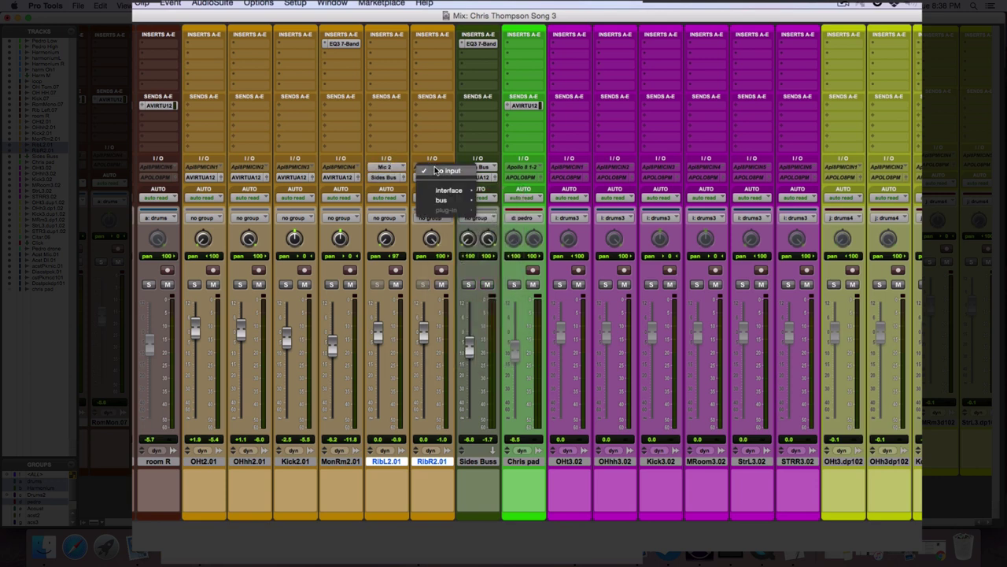
pyautogui.moveTo(449, 194)
pyautogui.click(504, 204)
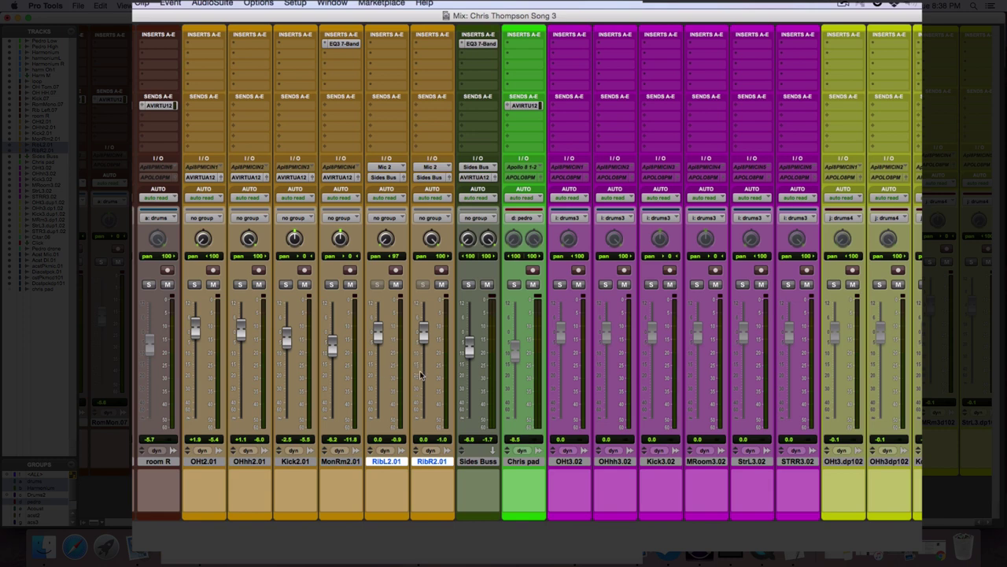
pyautogui.hscroll(-1, 417, 346)
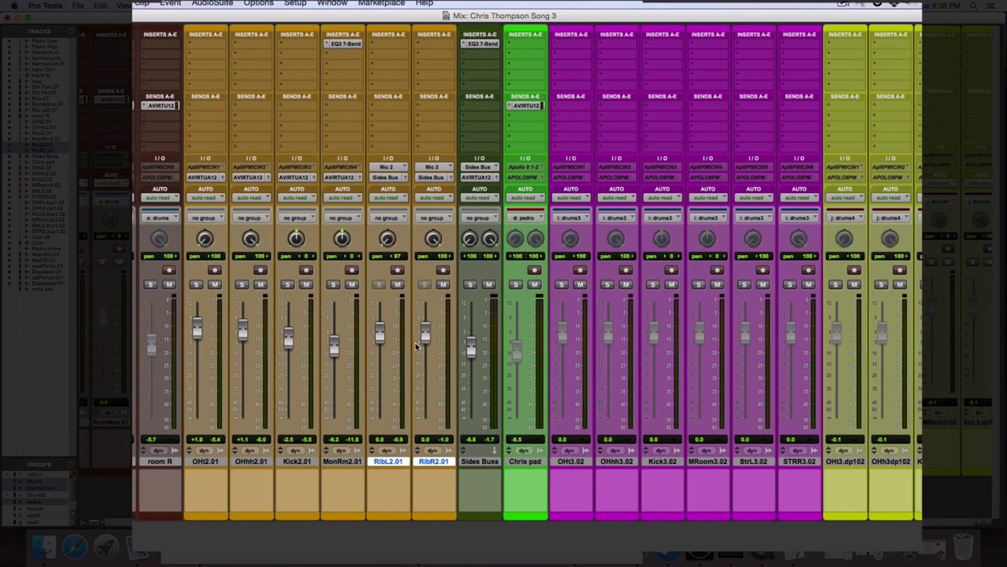
pyautogui.click(425, 48)
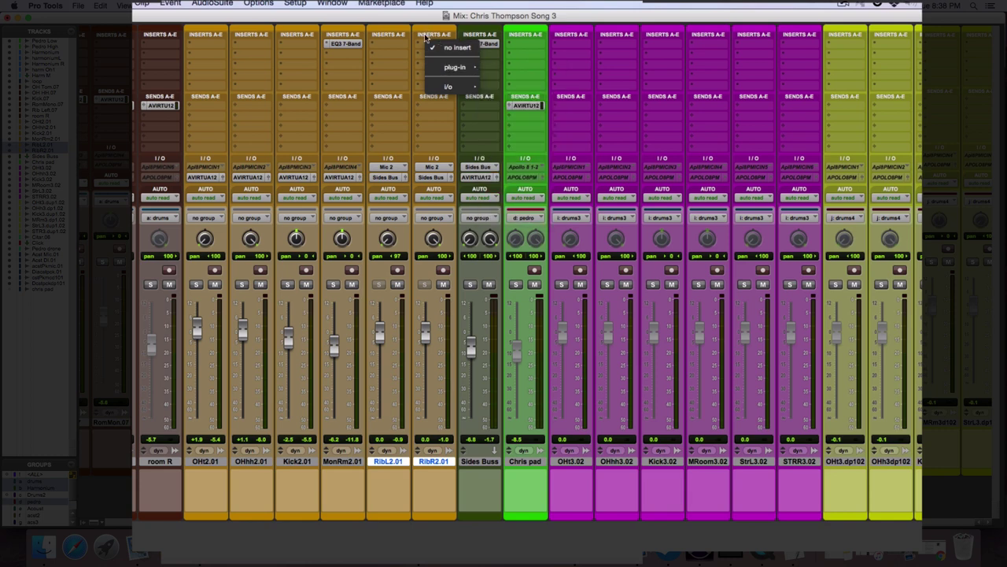
# Step: Close the RibR2.01 insert menu without adding a plug-in
pyautogui.click(422, 31)
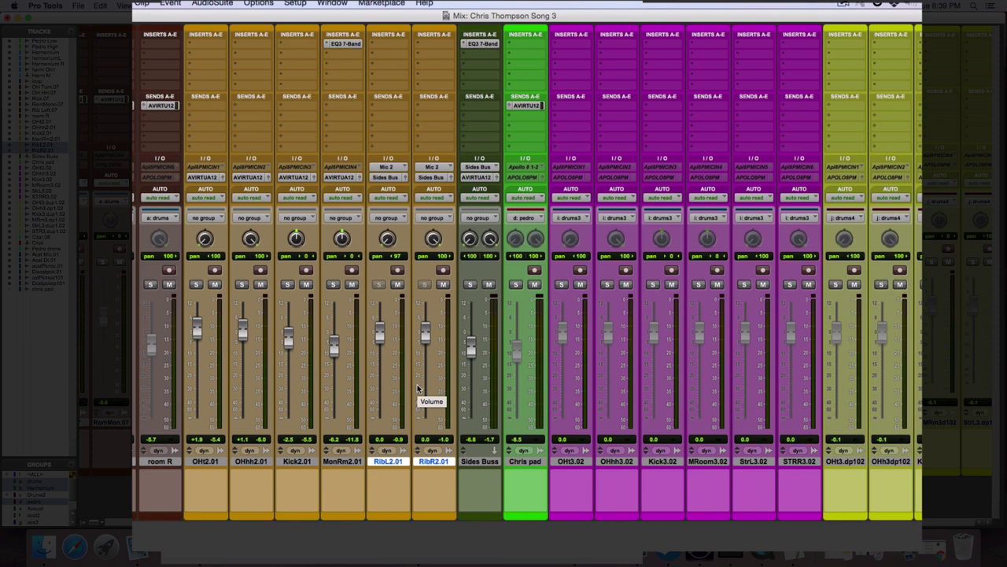
# Step: Solo the Sides Buss, start playback, and nudge its fader to -6.5 dB
pyautogui.click(469, 285)
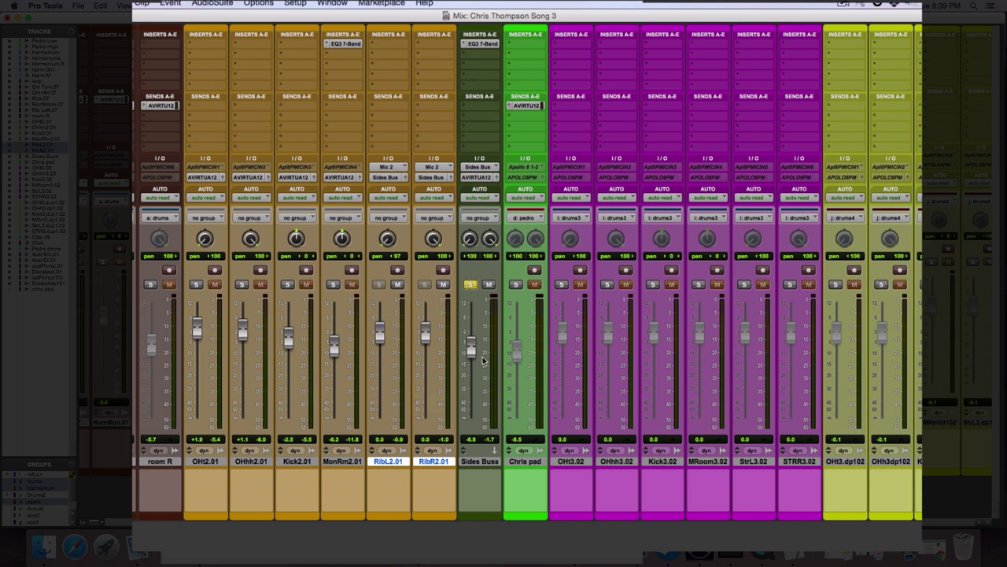
pyautogui.press('space')
pyautogui.moveTo(474, 351); pyautogui.dragTo(469, 349)
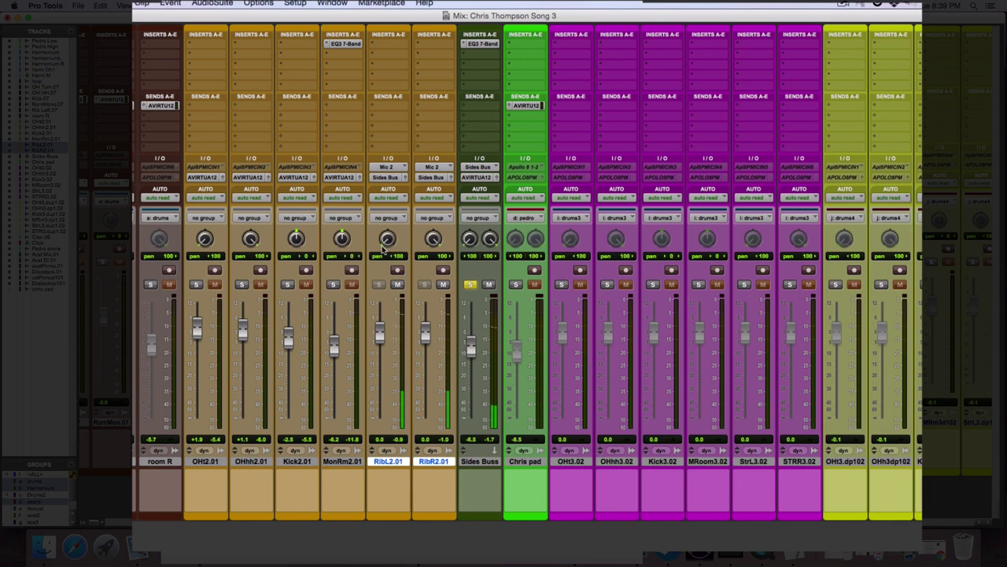
# Step: Pan RibL2.01 hard left (<100) and RibR2.01 hard right (100>), then audition the sides
pyautogui.moveTo(387, 239); pyautogui.dragTo(385, 243)
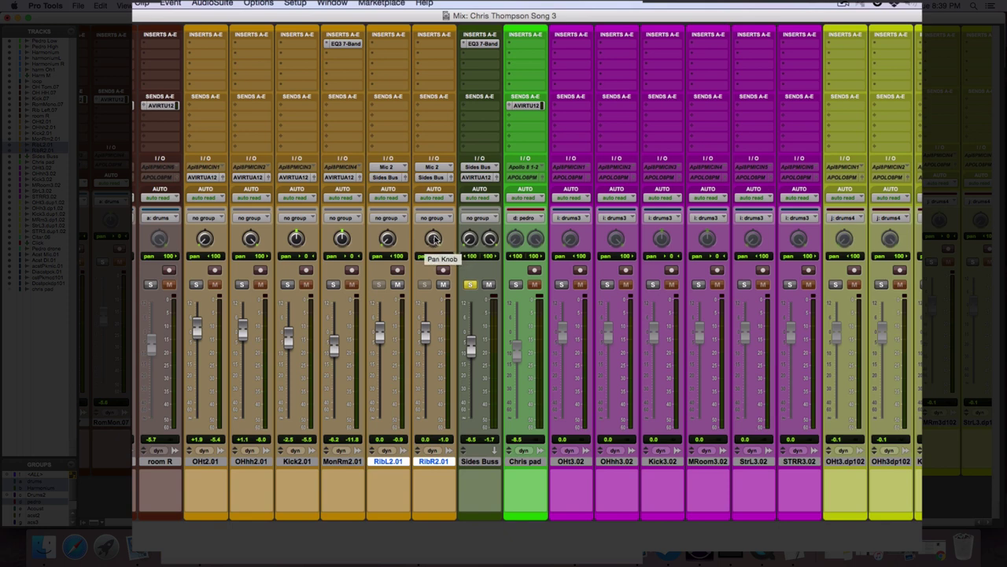
pyautogui.moveTo(435, 240); pyautogui.dragTo(390, 276)
pyautogui.keyDown('alt'); pyautogui.click(433, 244); pyautogui.keyUp('alt')
pyautogui.press('space')
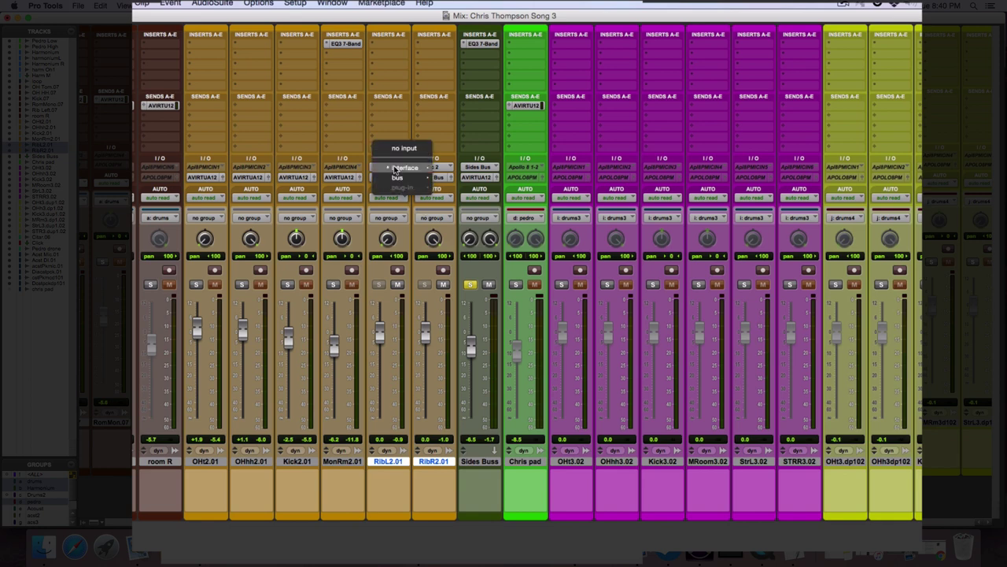
# Step: Reconfirm Mic 2 as the input on RibL2.01 and RibR2.01, then open the Sides Buss EQ3 7-Band
pyautogui.click(398, 169)
pyautogui.moveTo(414, 167)
pyautogui.click(474, 180)
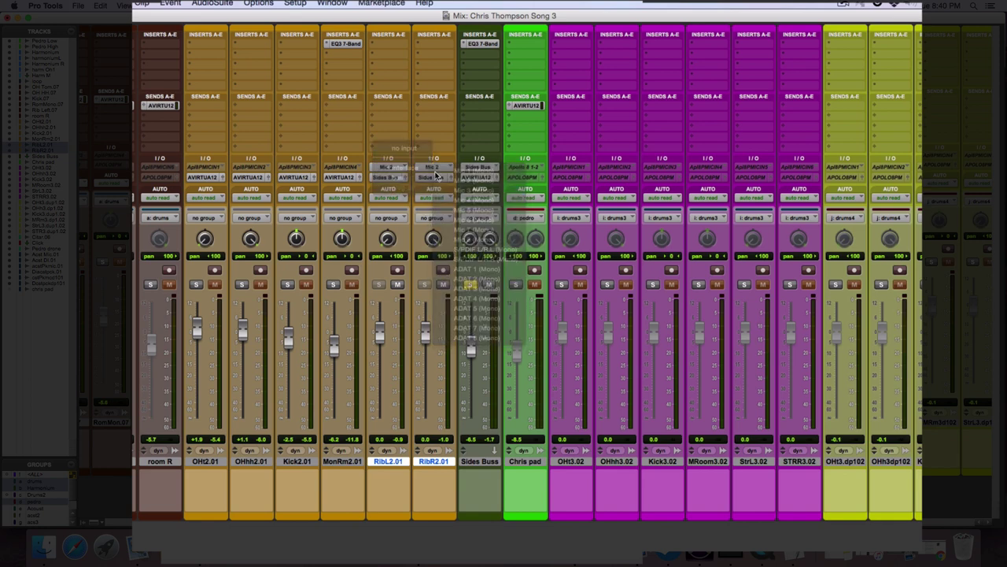
pyautogui.click(432, 169)
pyautogui.moveTo(455, 168)
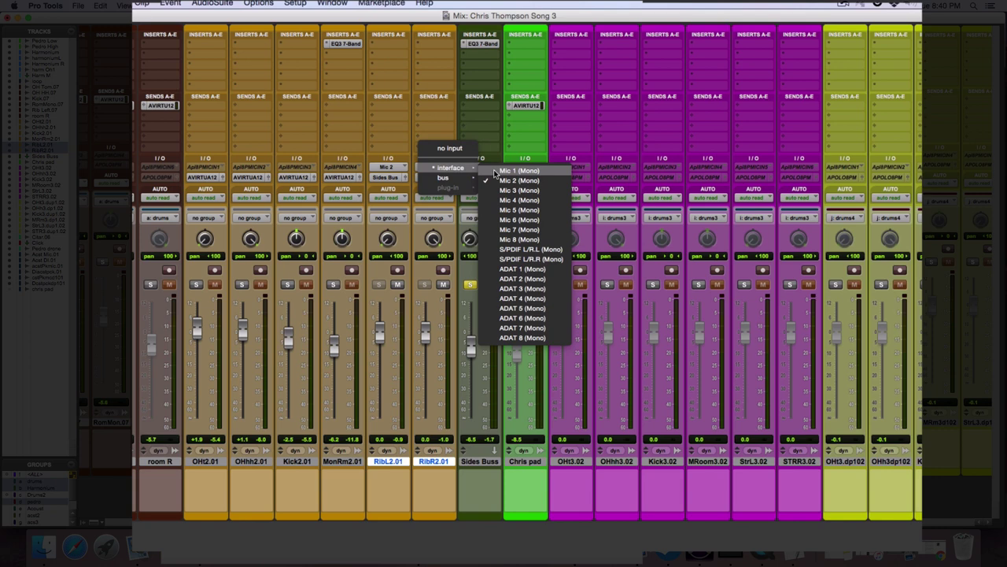
pyautogui.click(497, 182)
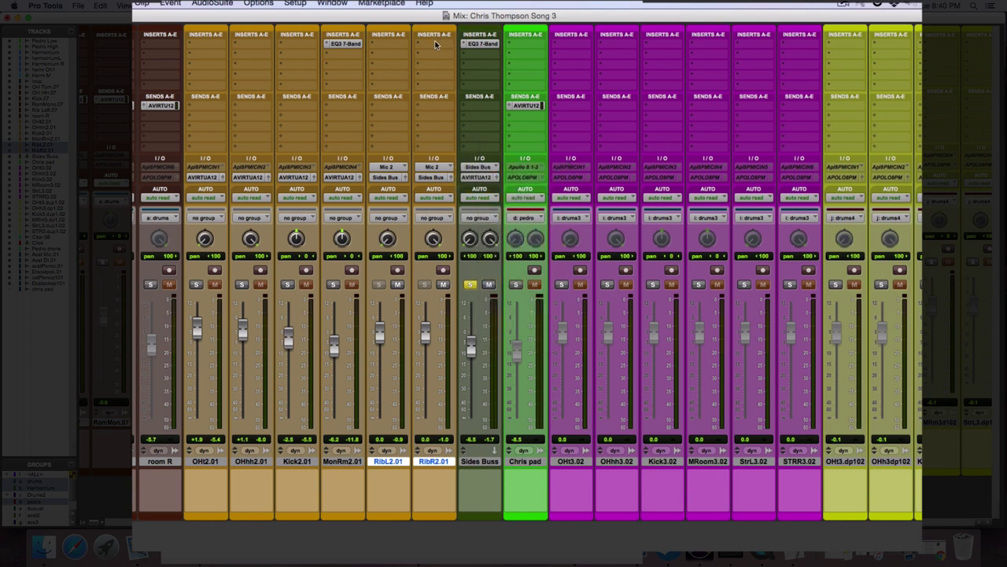
pyautogui.click(480, 43)
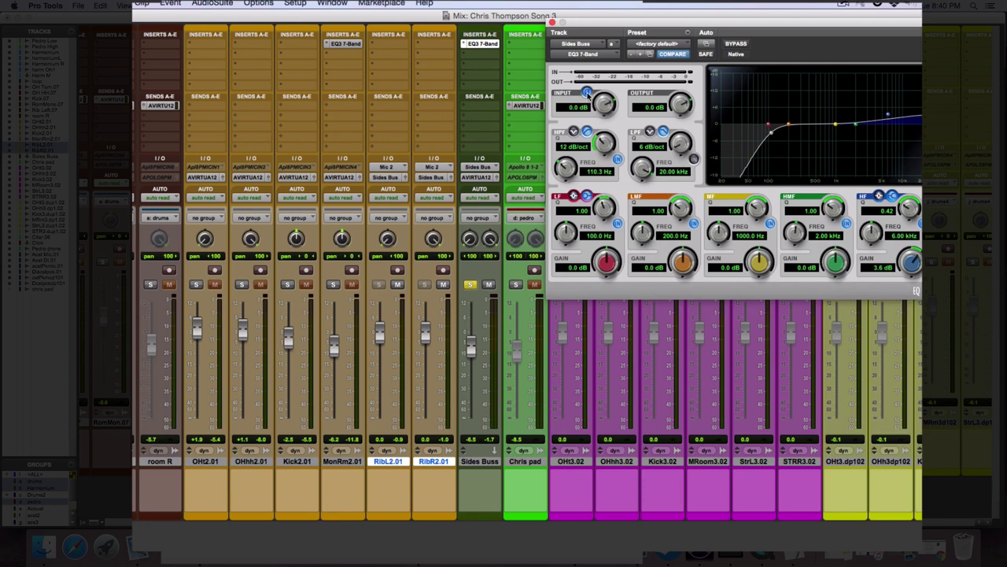
# Step: Close the Sides Buss EQ and drop the Sides Buss fader to about -44 dB
pyautogui.click(552, 22)
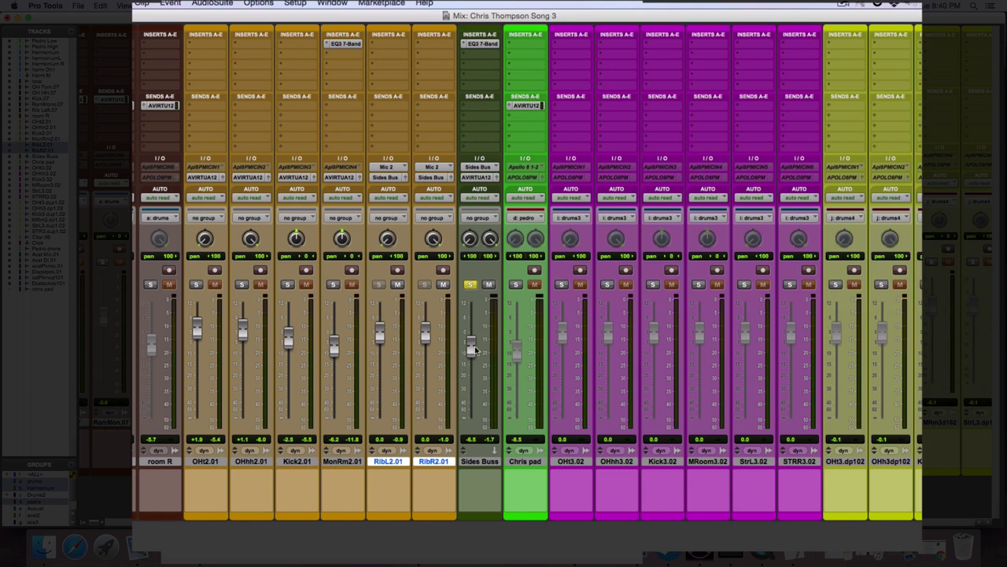
pyautogui.moveTo(475, 349); pyautogui.dragTo(475, 344)
pyautogui.moveTo(463, 351)
pyautogui.mouseDown()
pyautogui.moveTo(470, 393)
pyautogui.moveTo(471, 345)
pyautogui.mouseUp()
pyautogui.moveTo(471, 351); pyautogui.dragTo(470, 414)
# Step: Check the MonRm2.01 EQ, solo Kick2.01 and MonRm2.01 together, and open the Sides Buss EQ3
pyautogui.click(351, 44)
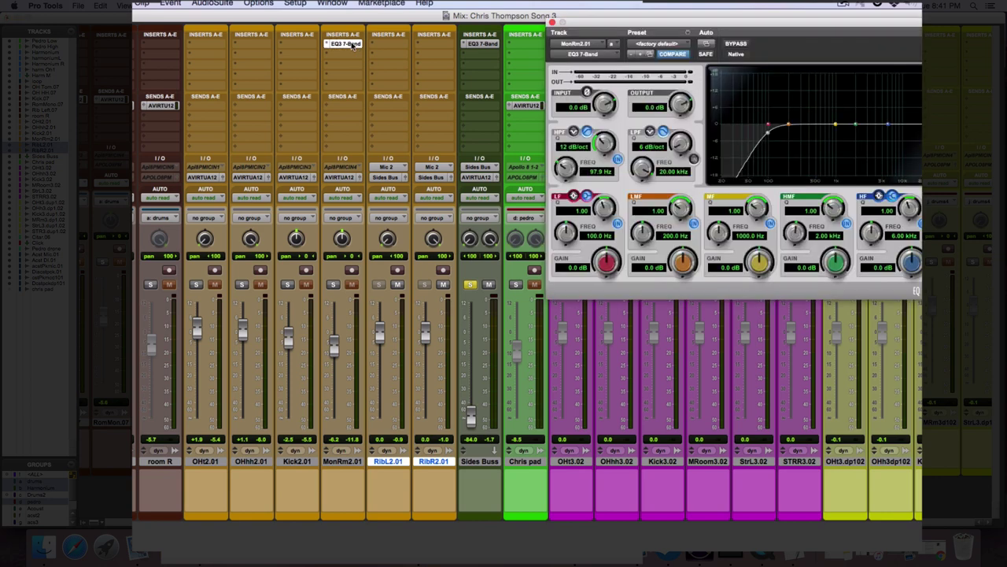
pyautogui.click(552, 21)
pyautogui.click(288, 285)
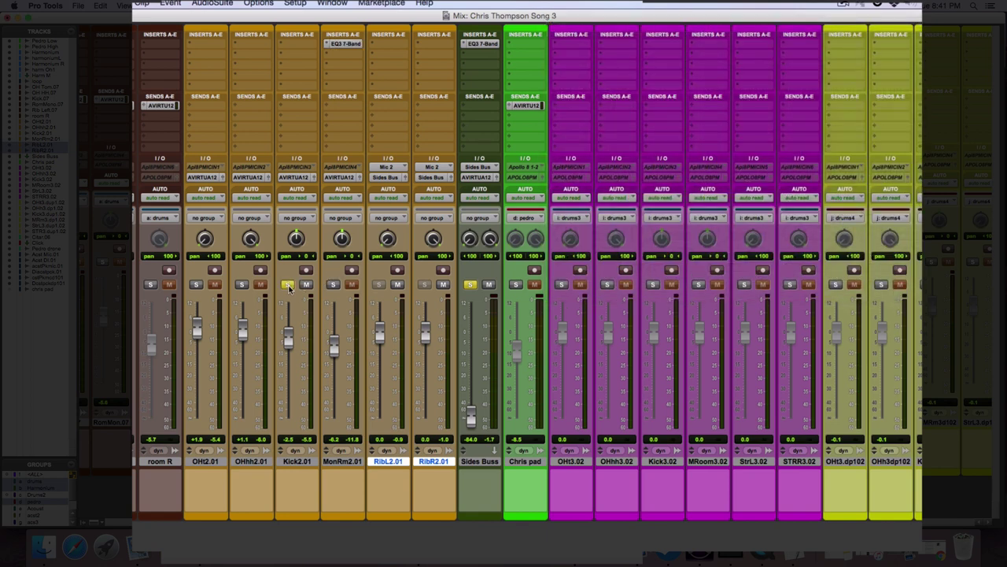
pyautogui.click(242, 285)
pyautogui.click(196, 285)
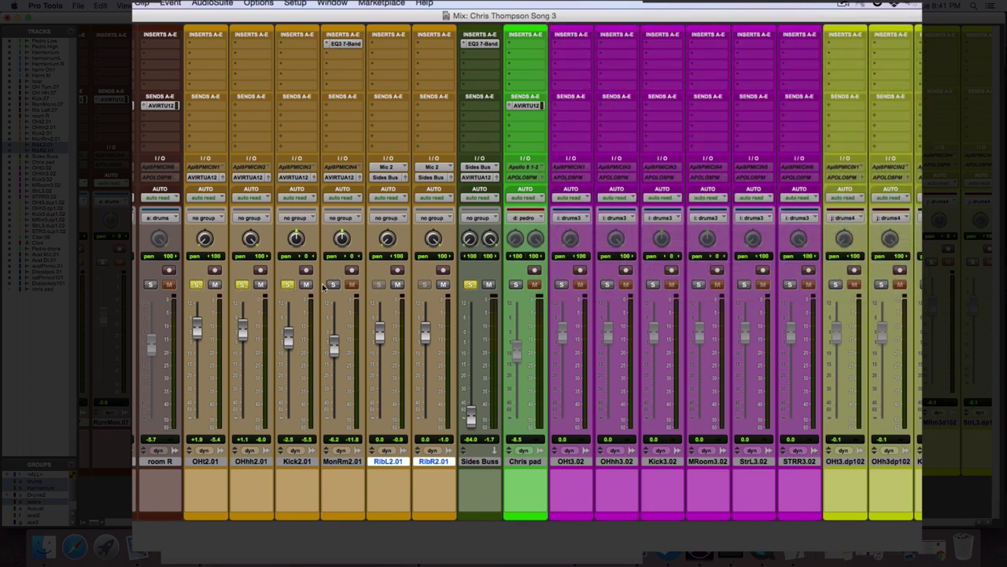
pyautogui.click(243, 285)
pyautogui.click(195, 285)
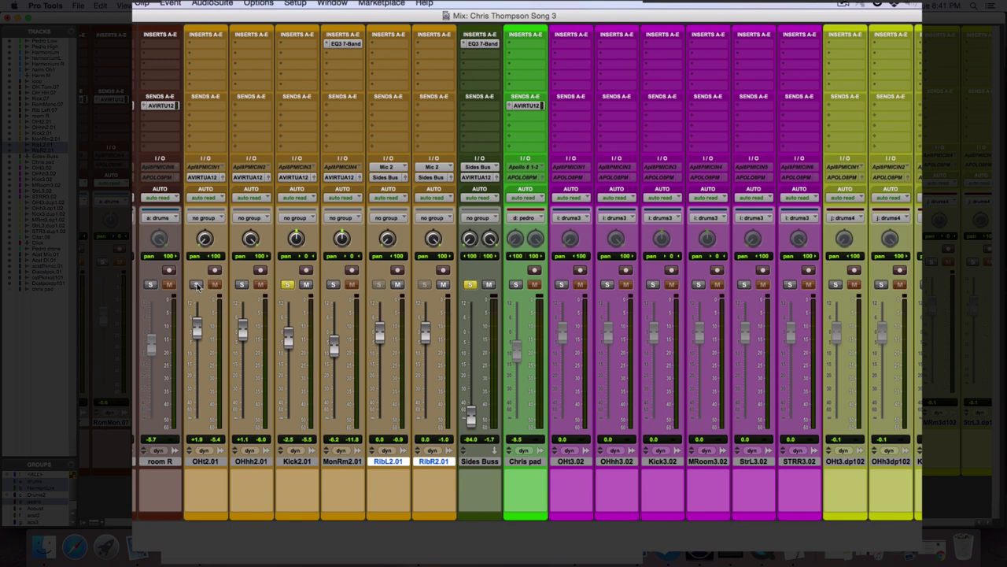
pyautogui.click(333, 284)
pyautogui.click(477, 44)
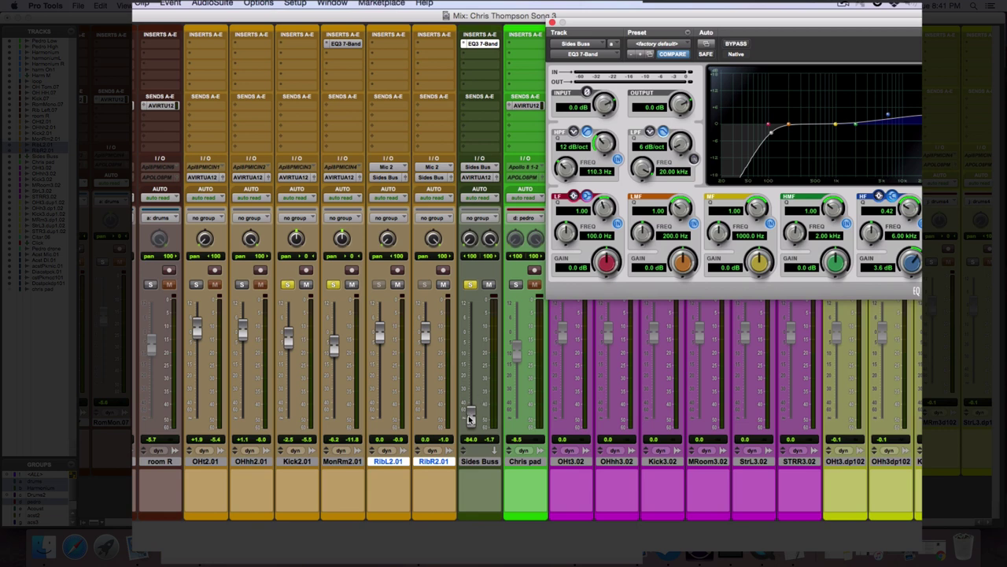
# Step: Raise the Sides Buss, unsolo Kick2.01 and MonRm2.01, and bypass the Sides Buss EQ3
pyautogui.moveTo(470, 418); pyautogui.dragTo(472, 337)
pyautogui.click(332, 284)
pyautogui.click(288, 285)
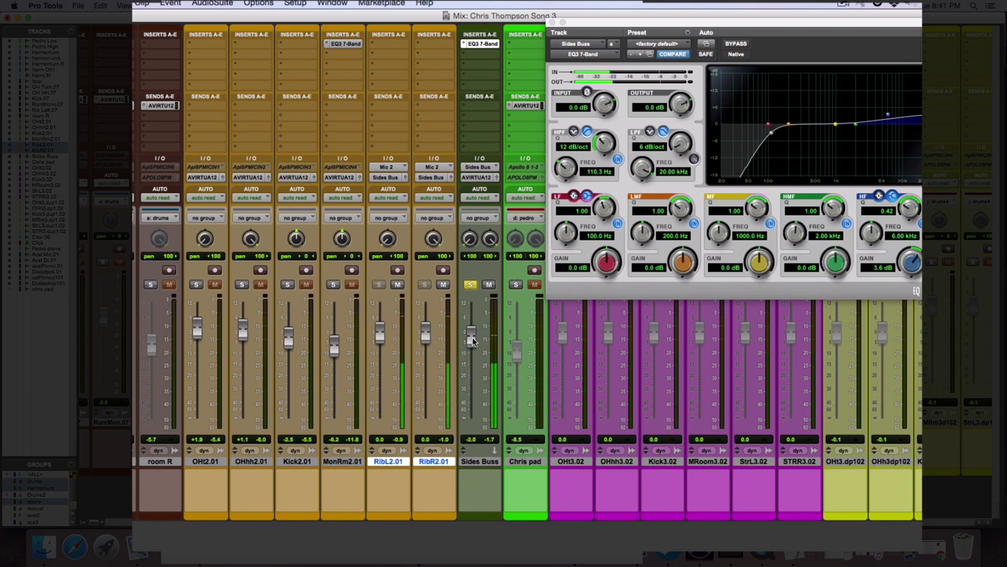
pyautogui.click(737, 45)
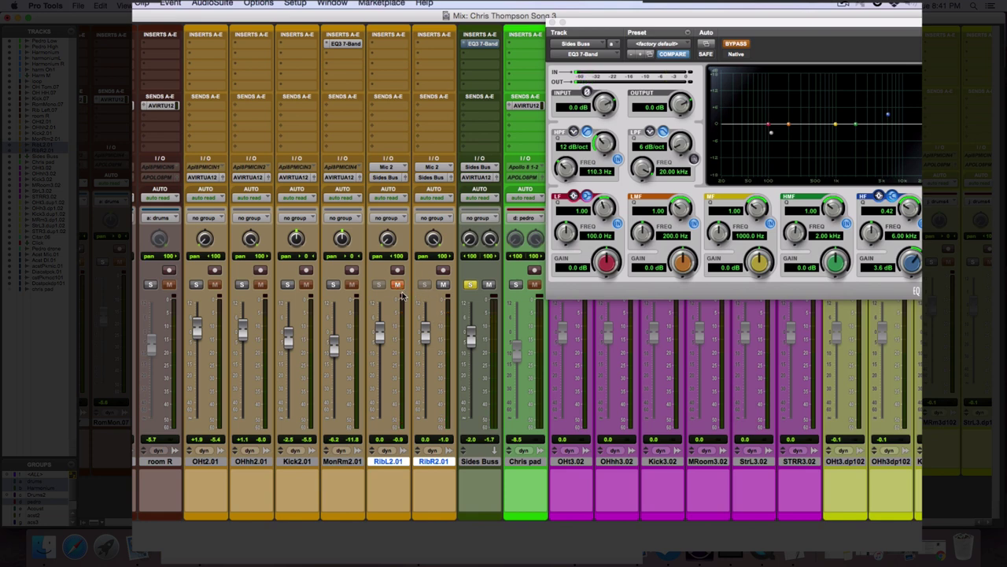
# Step: Audition the ribbon tracks with their Mute buttons and return the ribbon faders to 0.0 dB
pyautogui.click(443, 284)
pyautogui.click(397, 284)
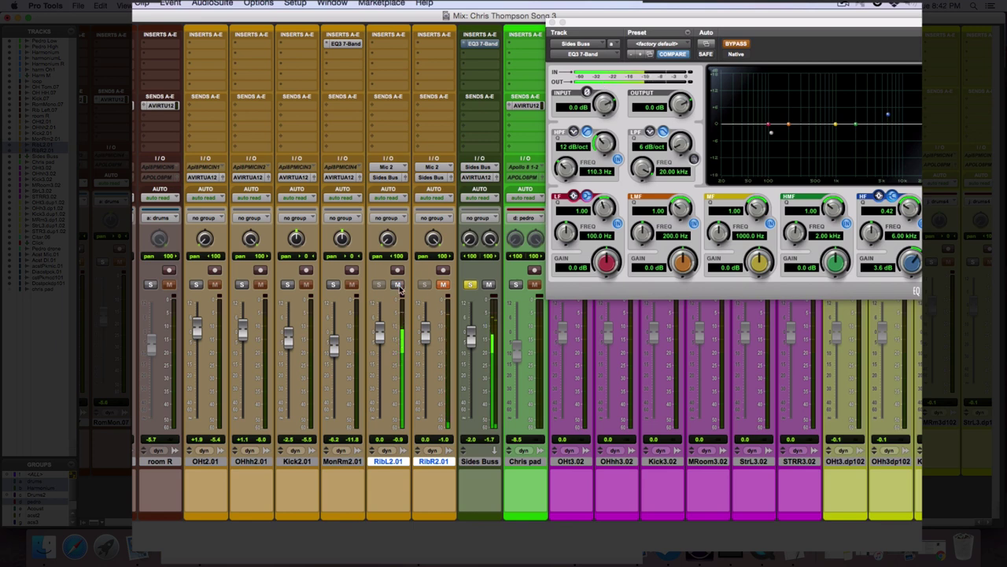
pyautogui.click(443, 284)
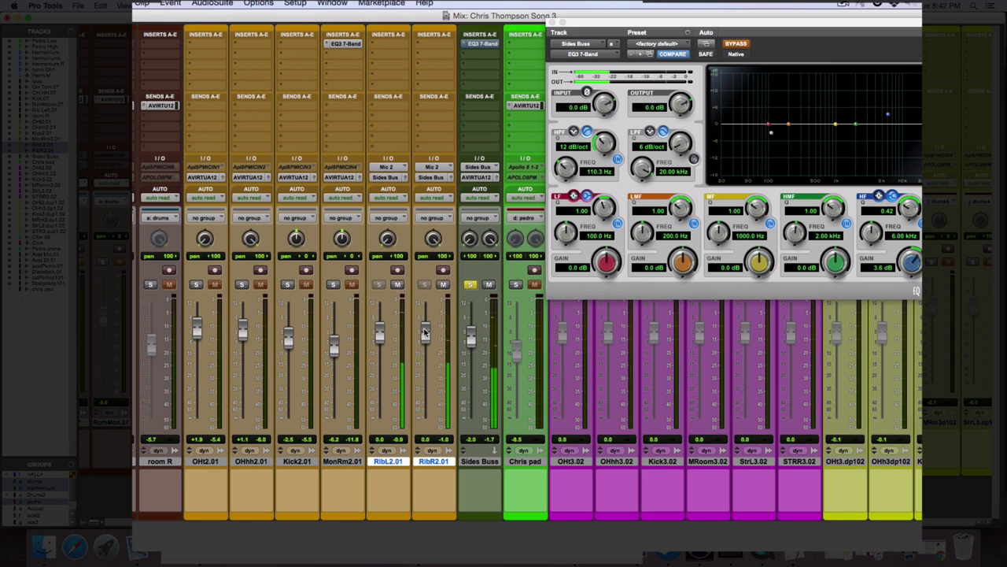
pyautogui.moveTo(424, 332); pyautogui.dragTo(379, 335)
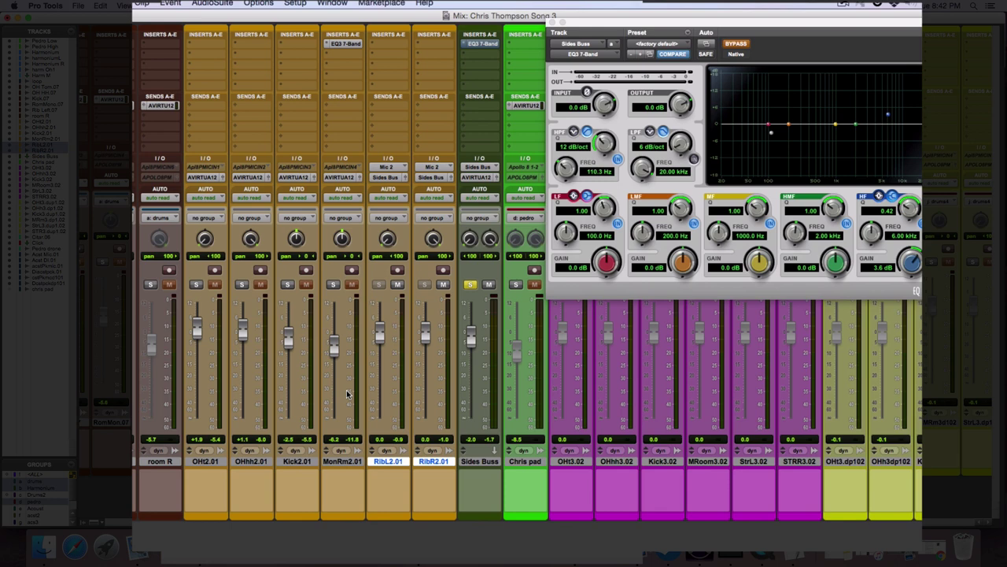
# Step: Play Kick2.01 and MonRm2.01 soloed, then bring the Sides Buss back to -7 dB and solo it too
pyautogui.moveTo(470, 337); pyautogui.dragTo(471, 406)
pyautogui.click(469, 285)
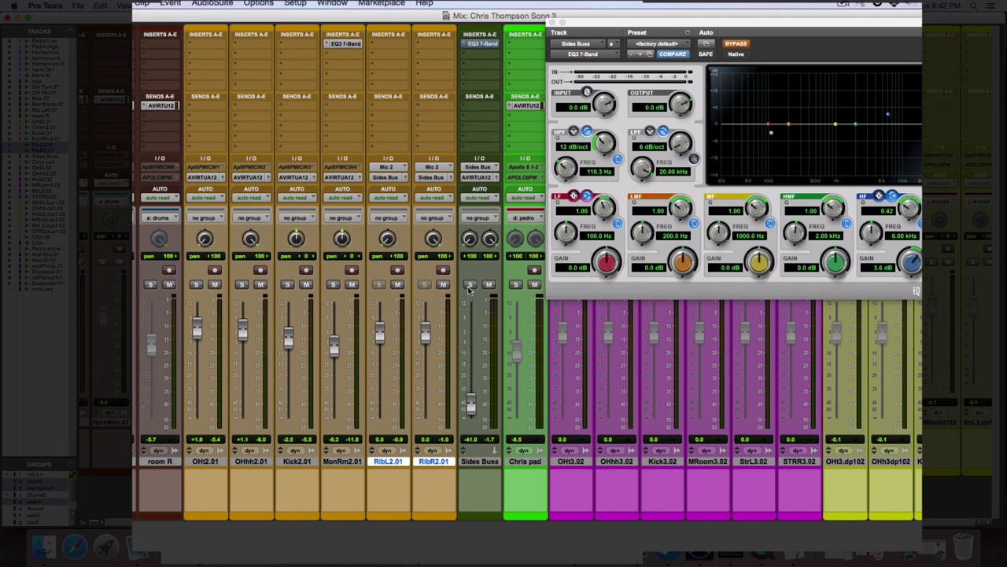
pyautogui.click(288, 285)
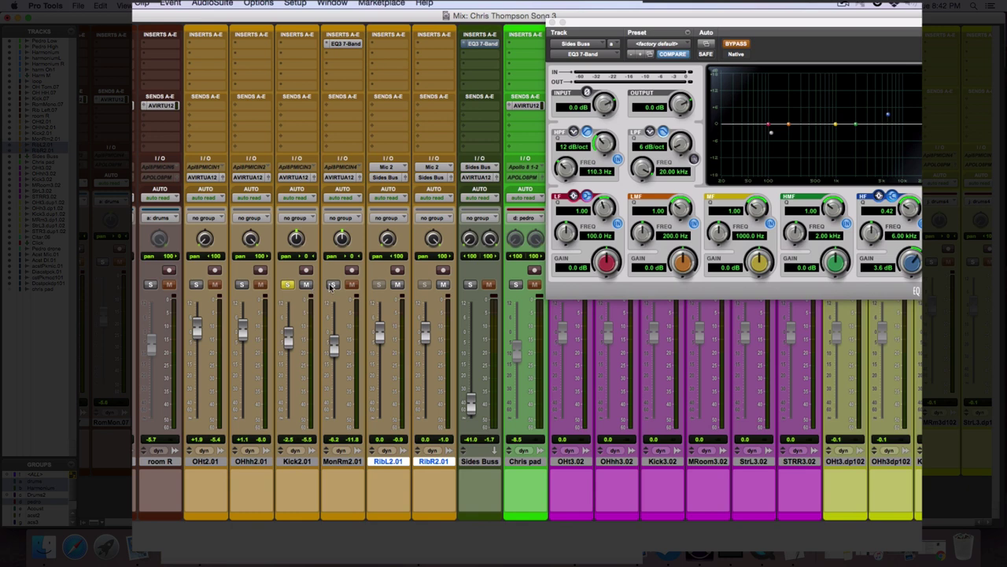
pyautogui.click(331, 285)
pyautogui.press('space')
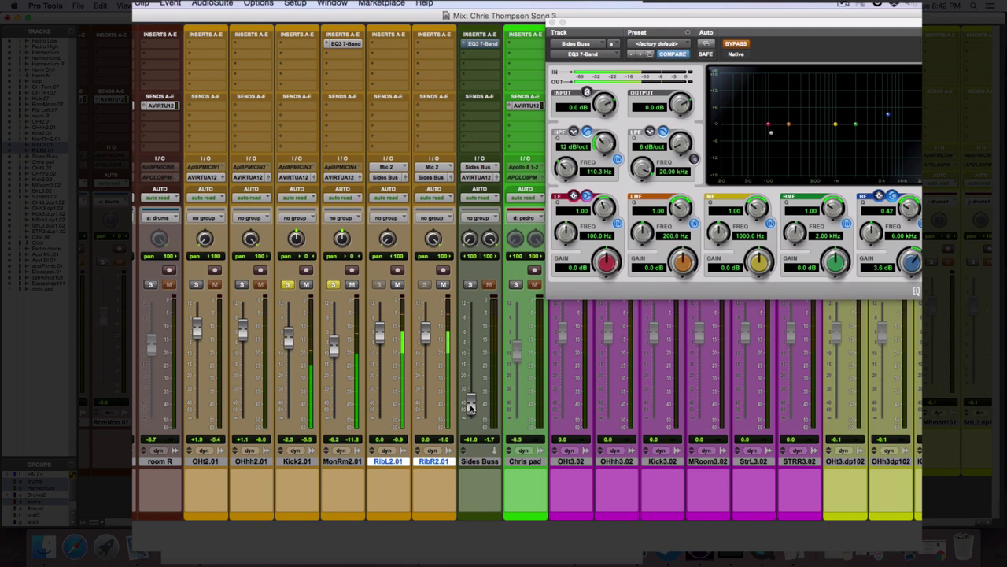
pyautogui.moveTo(469, 407); pyautogui.dragTo(476, 352)
pyautogui.click(469, 285)
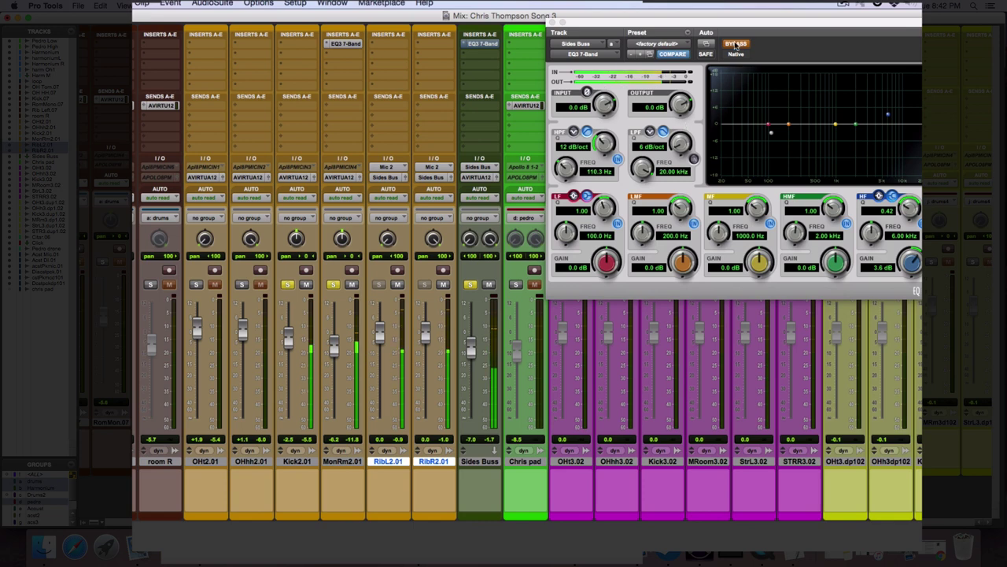
# Step: Re-enable the Sides Buss EQ3 and give it a gentle 0.7 dB high boost at 5.29 kHz
pyautogui.click(736, 44)
pyautogui.click(736, 44)
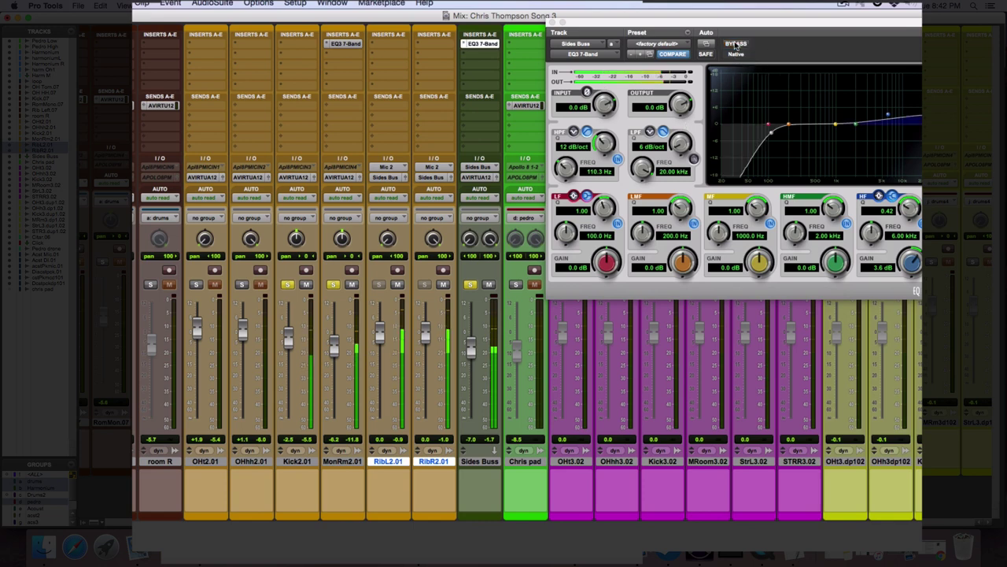
pyautogui.moveTo(888, 119); pyautogui.dragTo(913, 117)
pyautogui.keyDown('alt'); pyautogui.click(913, 117); pyautogui.keyUp('alt')
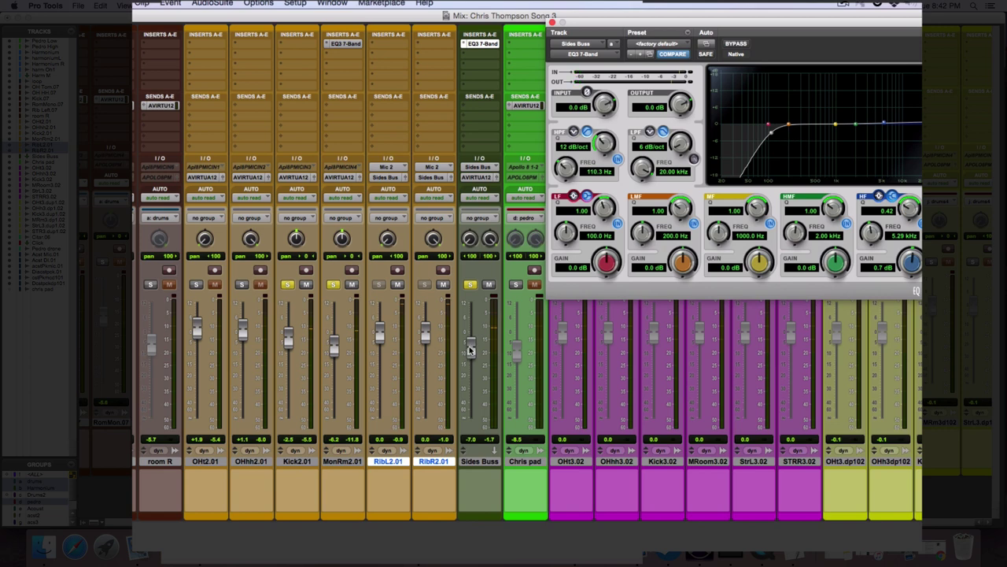
# Step: Pull the Sides Buss fader down to -42.6 dB and save the session
pyautogui.moveTo(469, 350); pyautogui.dragTo(472, 419)
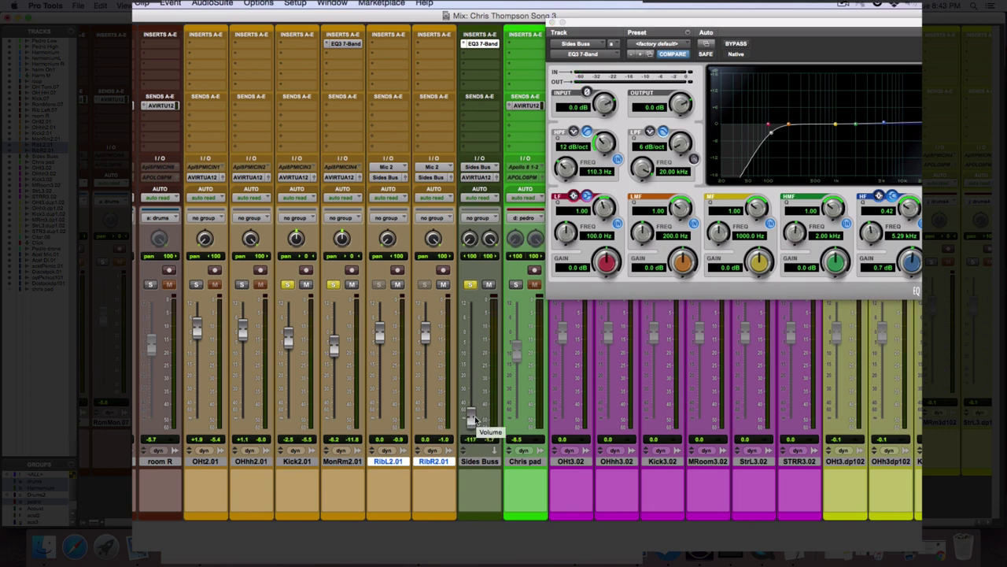
pyautogui.press('super+s')
pyautogui.moveTo(470, 422)
pyautogui.mouseDown()
pyautogui.moveTo(473, 432)
pyautogui.moveTo(472, 407)
pyautogui.moveTo(471, 417)
pyautogui.mouseUp()
# Step: Close the EQ, play back, raise the Sides Buss to -4.1 dB, and solo OHt2.01 and OHhh2.01
pyautogui.click(552, 21)
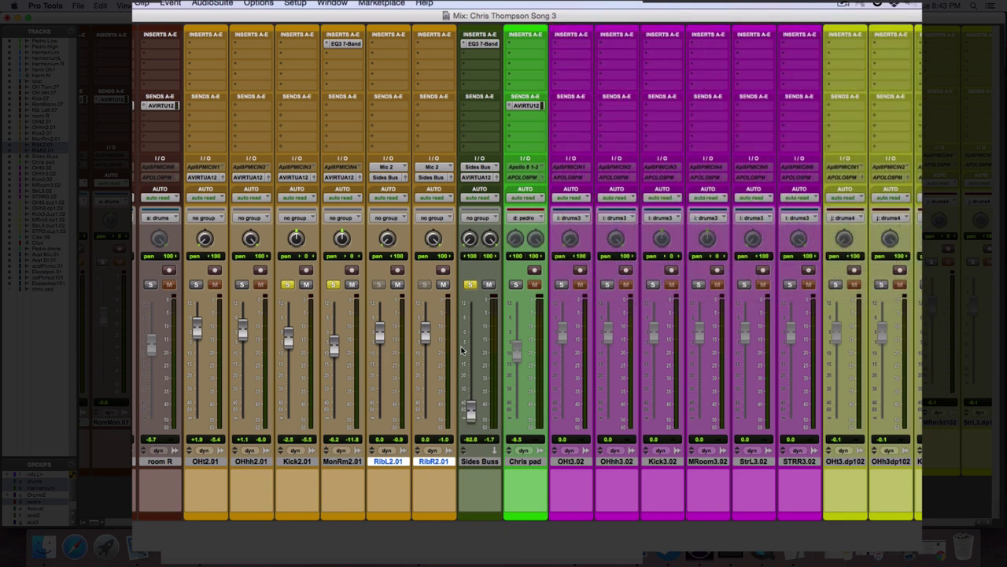
pyautogui.press('space')
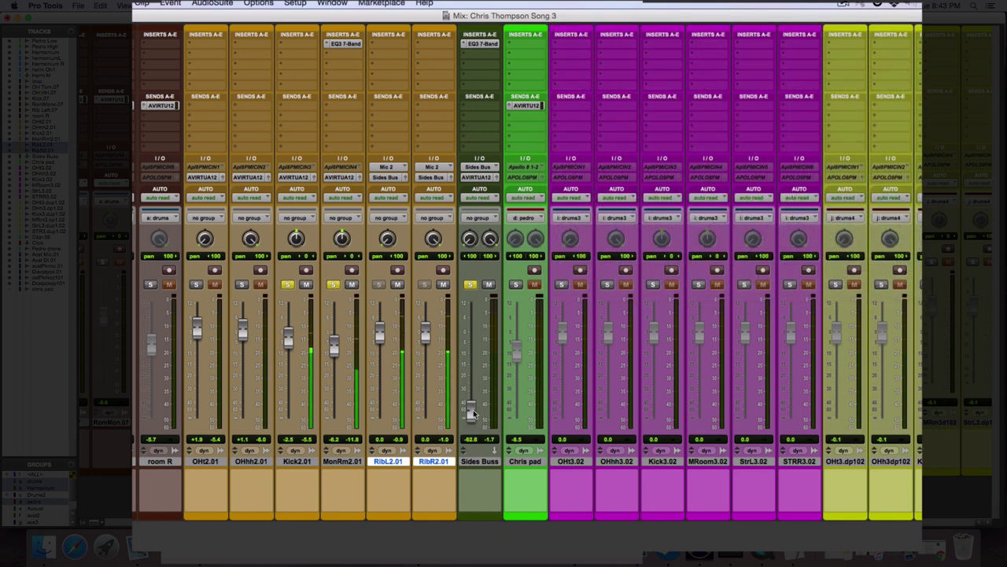
pyautogui.moveTo(471, 415); pyautogui.dragTo(473, 347)
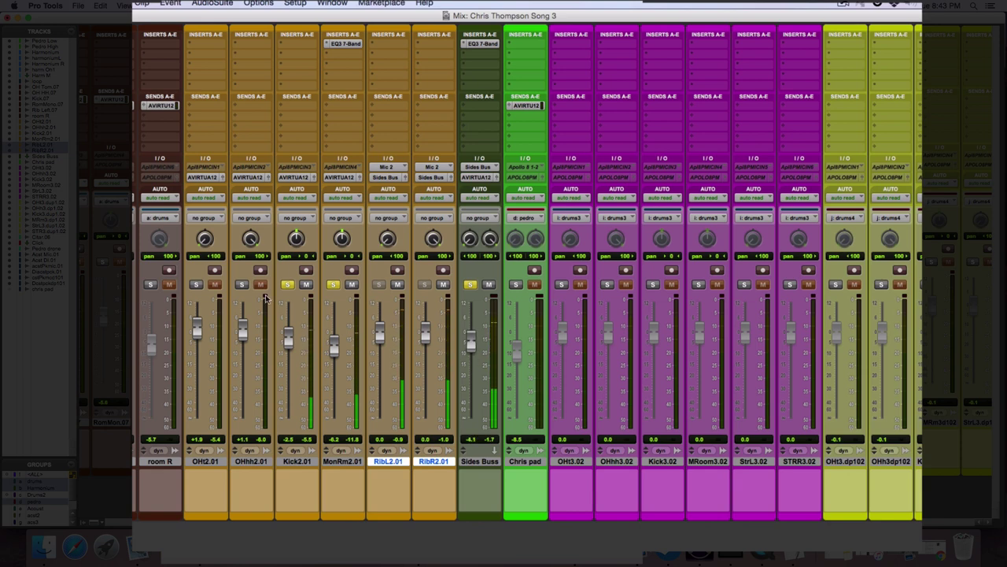
pyautogui.click(241, 285)
pyautogui.click(195, 284)
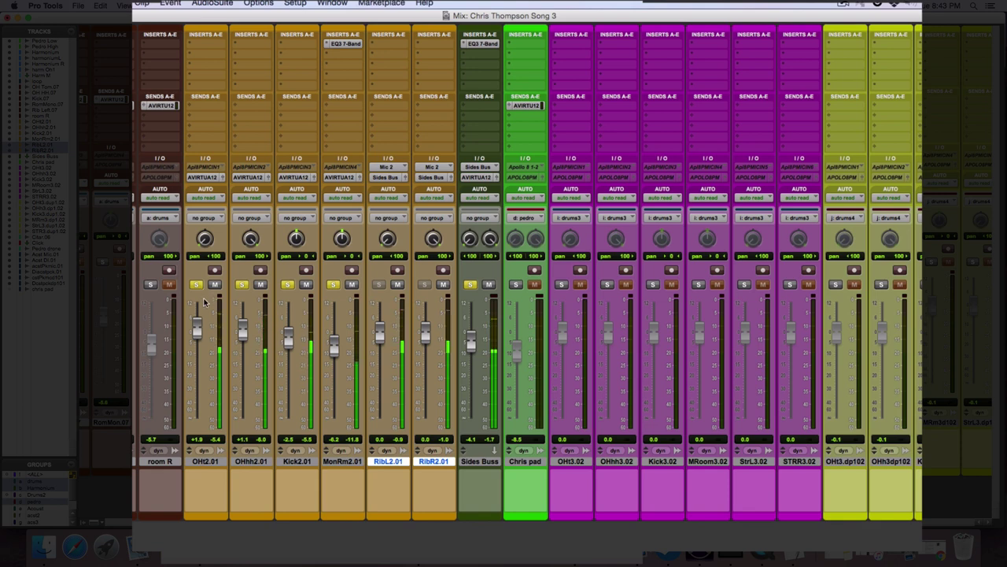